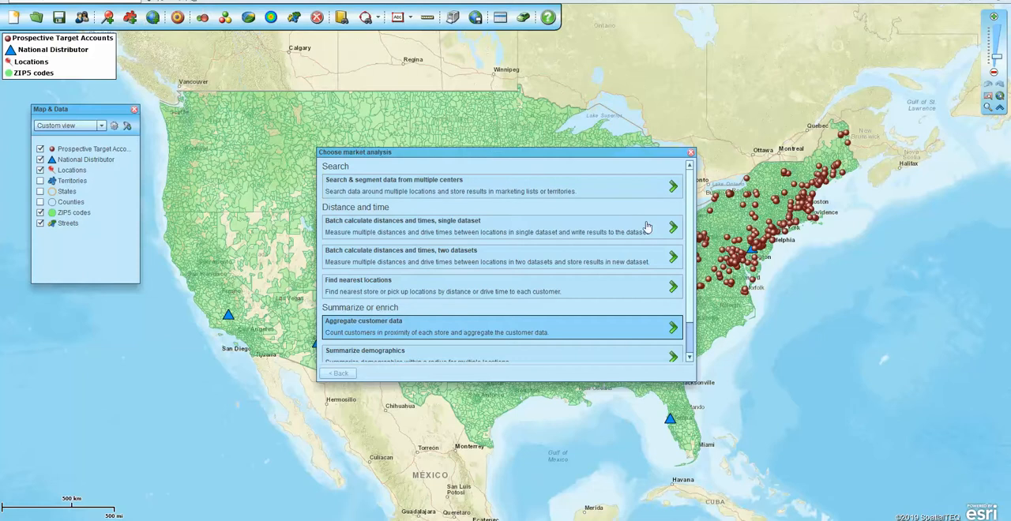
- Choose the Aggregate customer data market analysis, moving the dialog clear of the plotted accounts on the map
drag(689, 211, 692, 230)
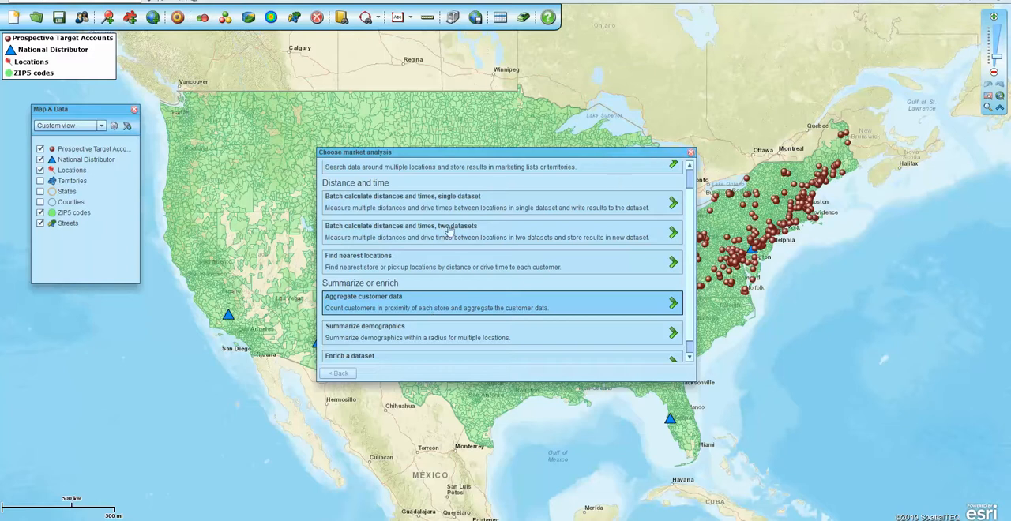
drag(554, 152, 434, 140)
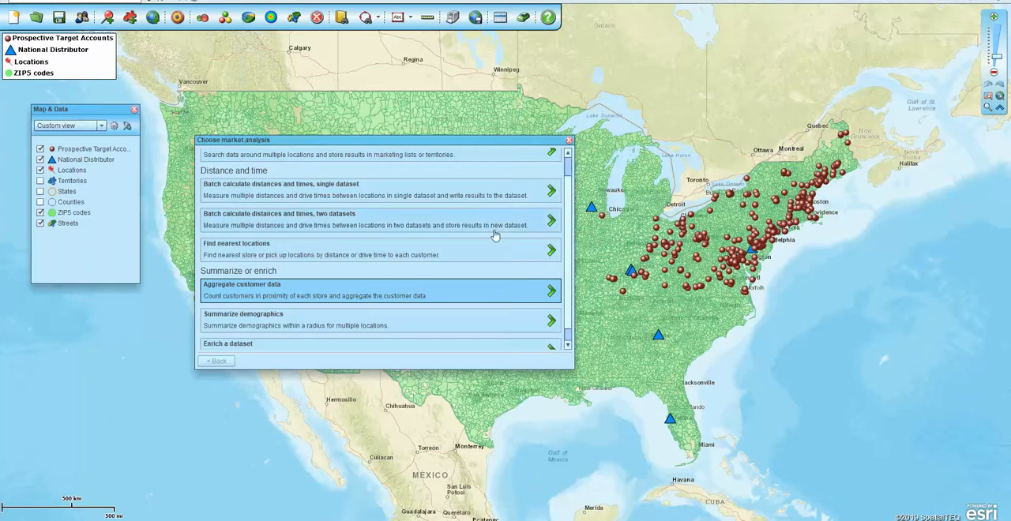
drag(452, 145, 442, 85)
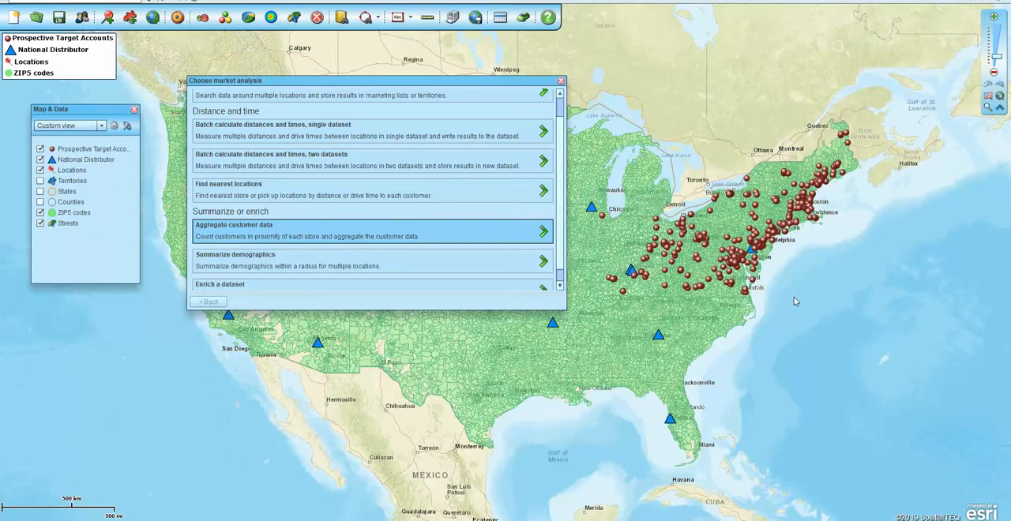
click(544, 233)
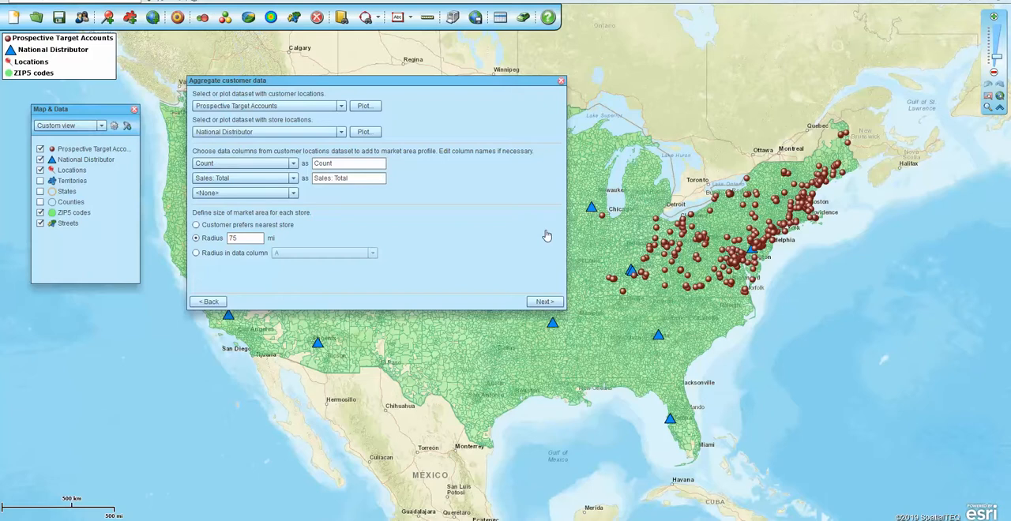
- Use Prospective Target Accounts as the customer locations dataset and National Distributor as the store locations dataset
click(339, 106)
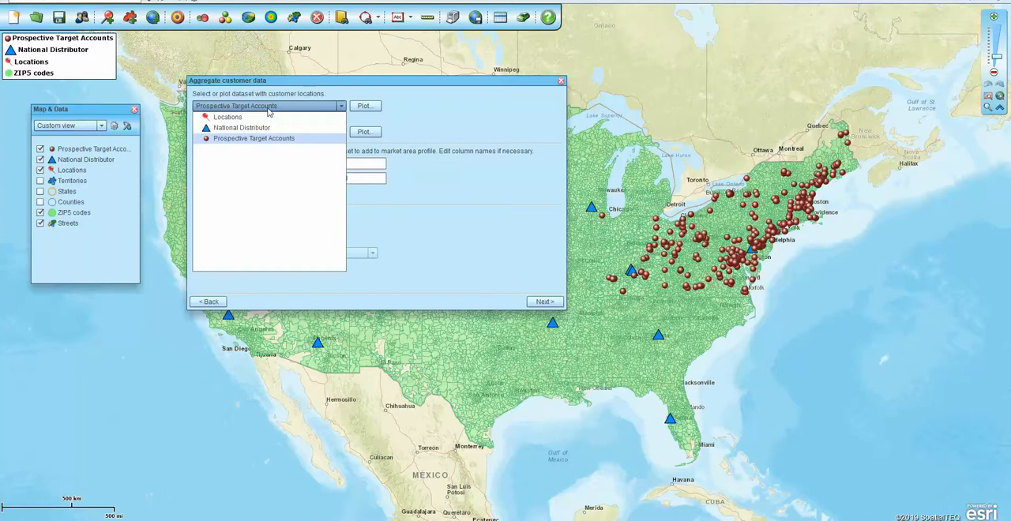
click(435, 98)
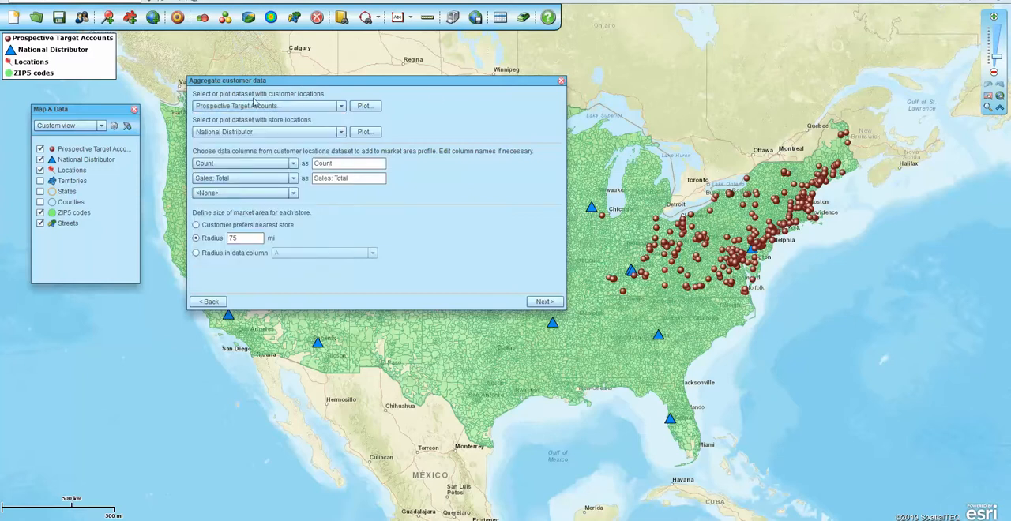
click(341, 132)
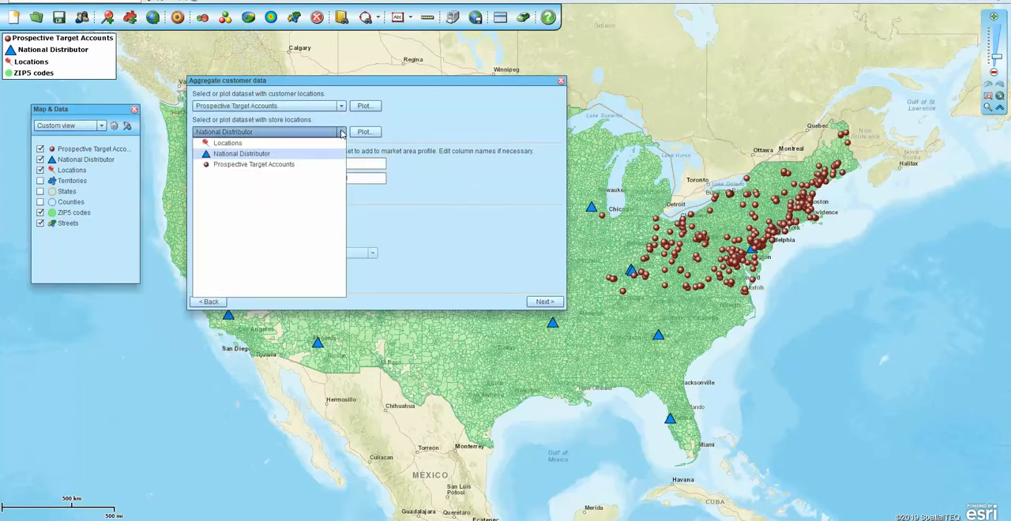
click(341, 132)
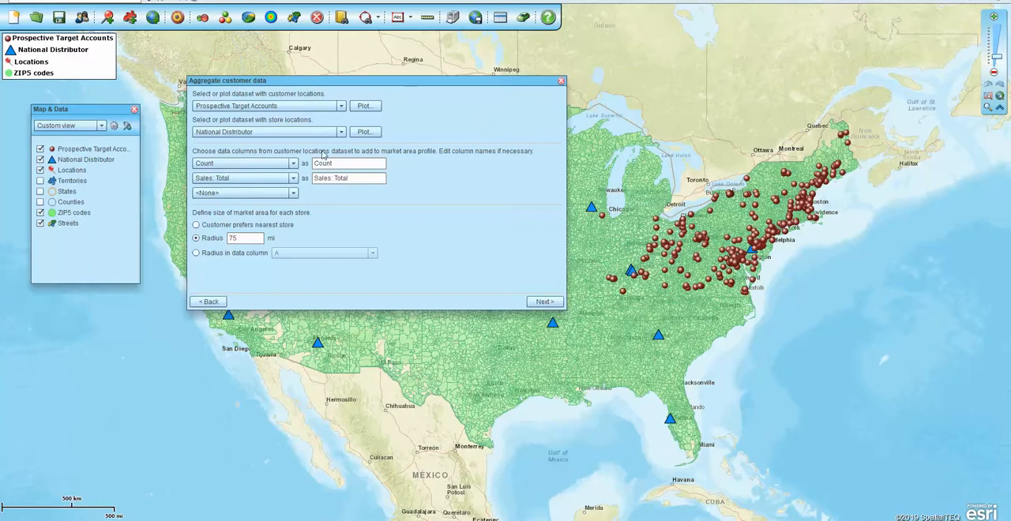
- Choose Count and Sales: Total as the data columns for the market area profile, leaving the third column at <None>
click(294, 164)
mouse_move(295, 192)
mouse_down()
mouse_move(295, 179)
mouse_move(295, 208)
mouse_move(296, 181)
mouse_up()
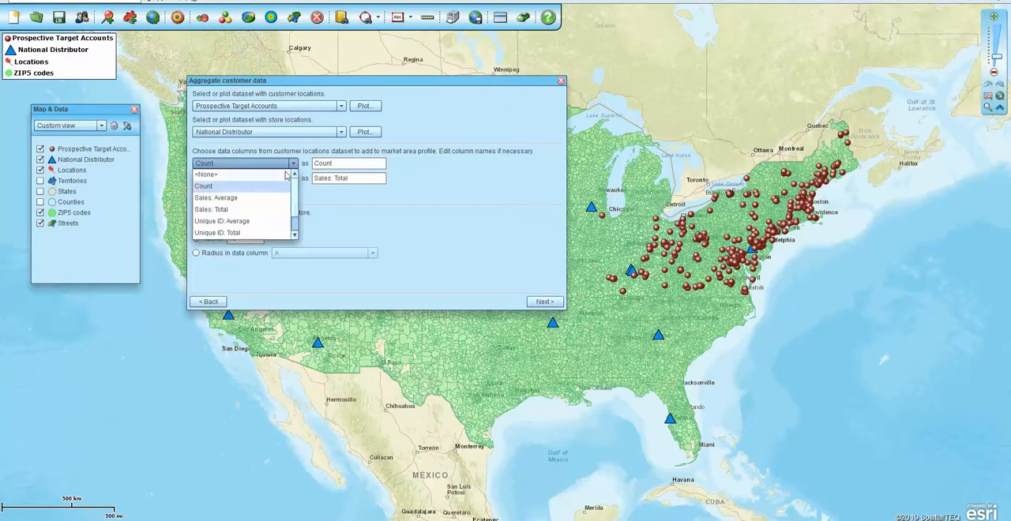
click(278, 186)
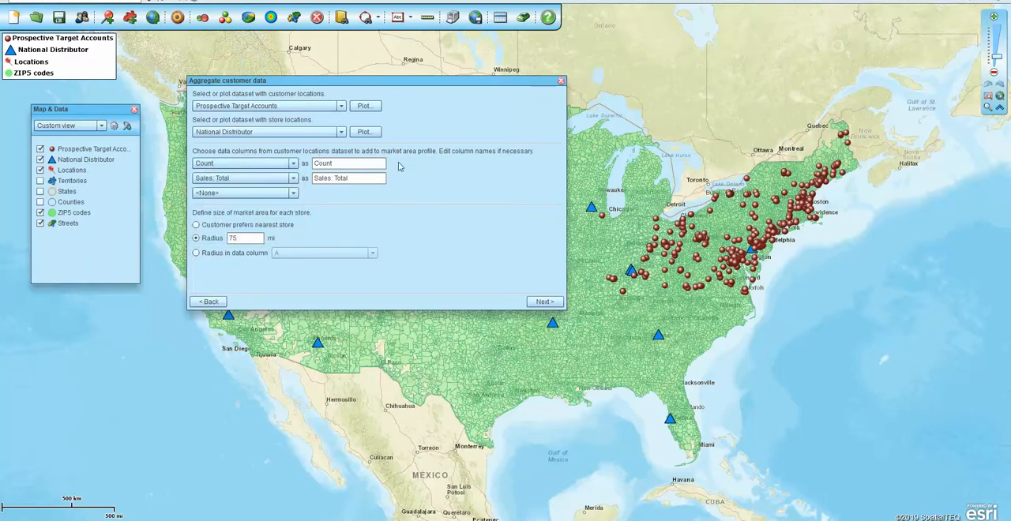
click(294, 179)
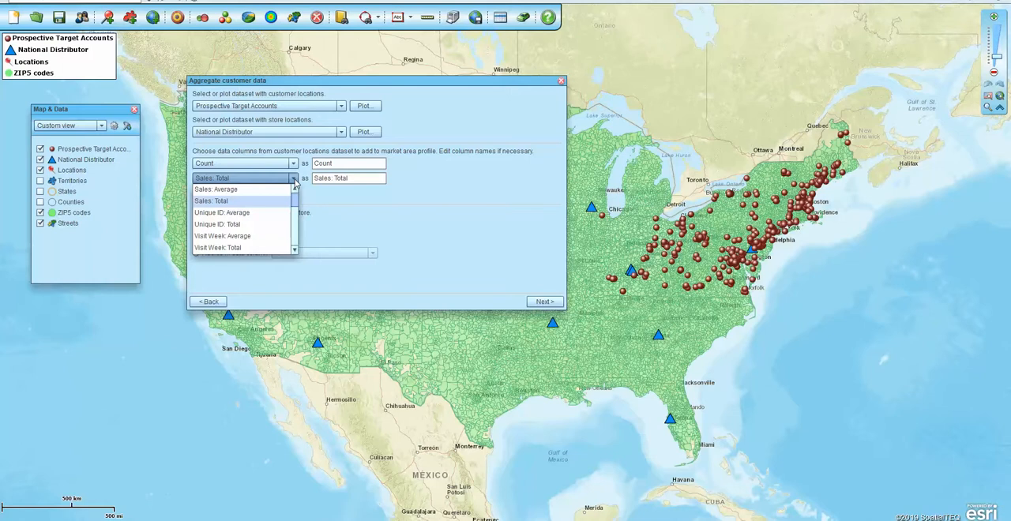
click(472, 180)
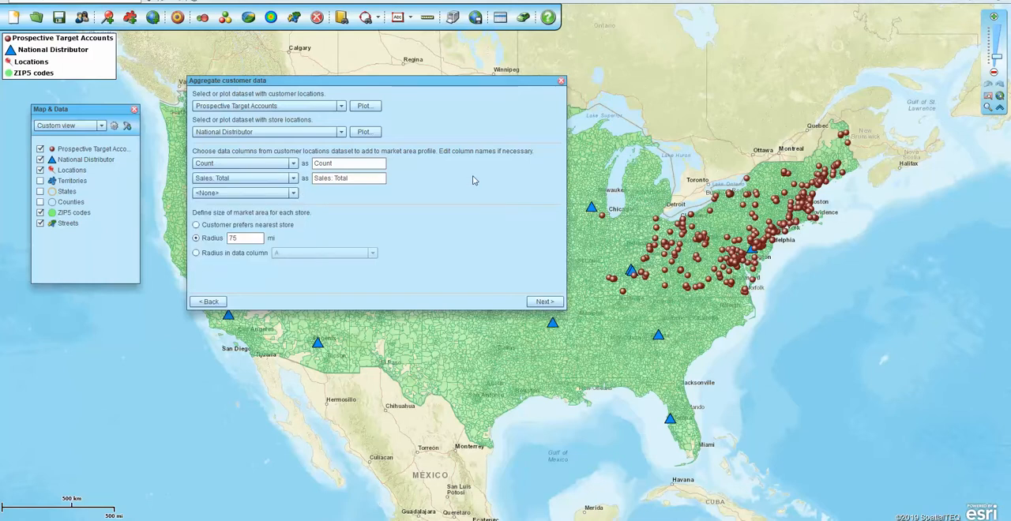
click(294, 194)
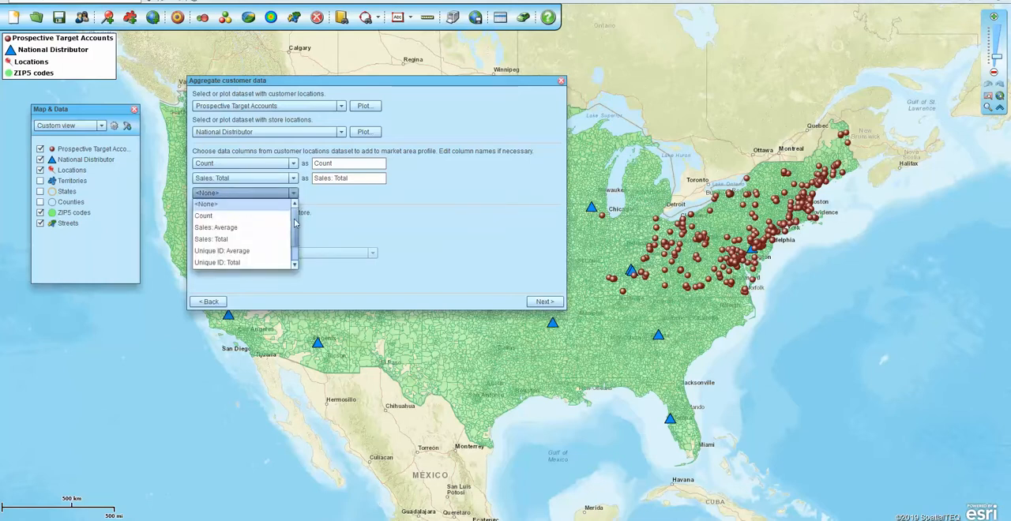
scroll(296, 241, down, 1)
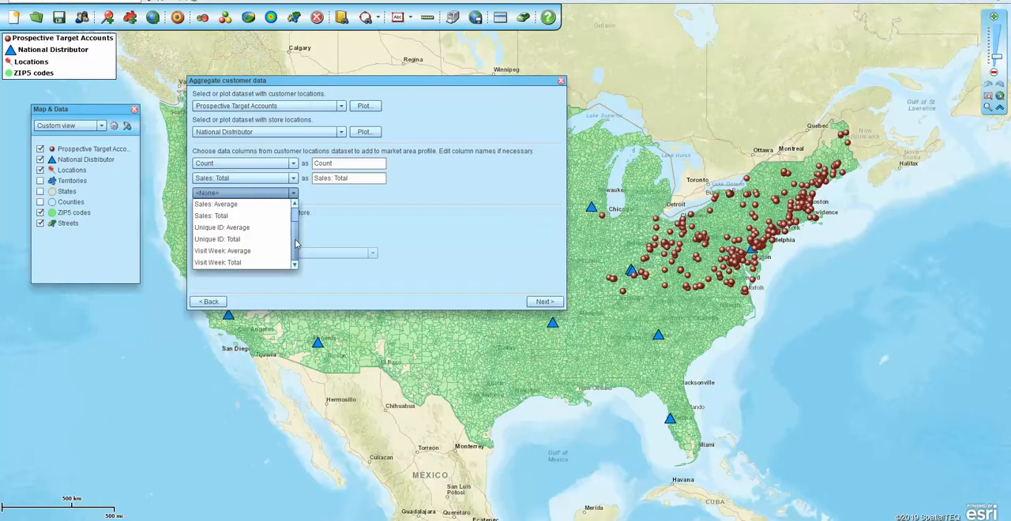
scroll(295, 241, up, 1)
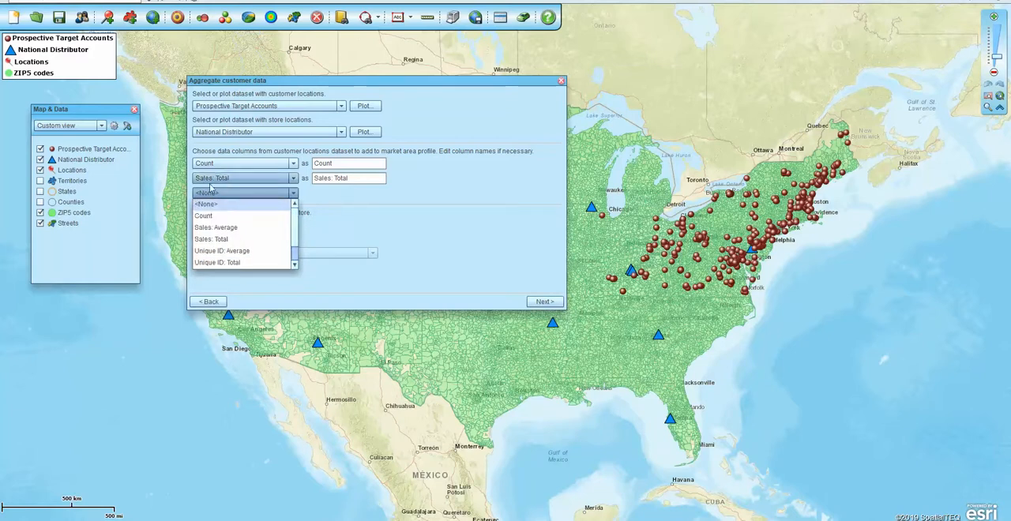
click(211, 191)
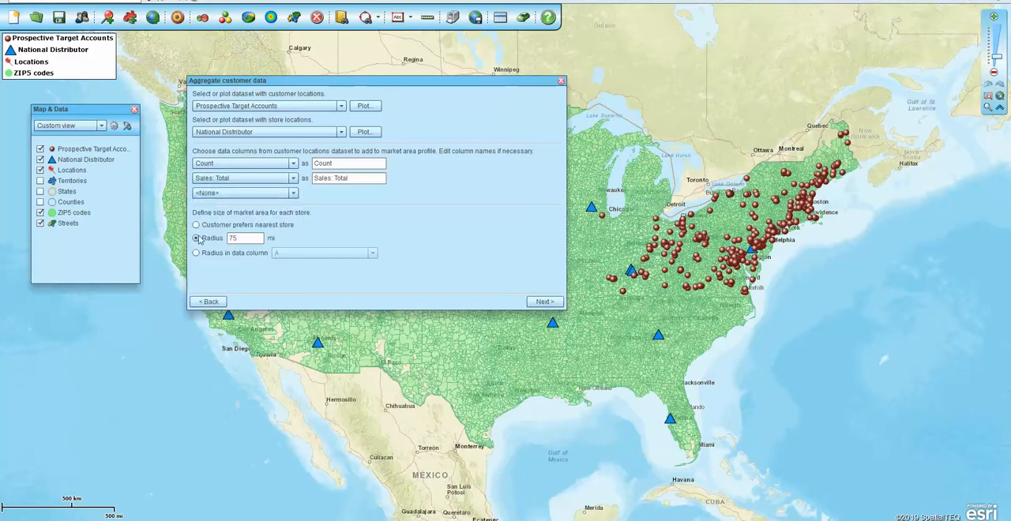
- Define each store's market area by a 75 mi radius and run the customer data aggregation to completion
drag(240, 238, 217, 234)
key(ctrl)
key(ctrl)
key(ctrl)
click(544, 302)
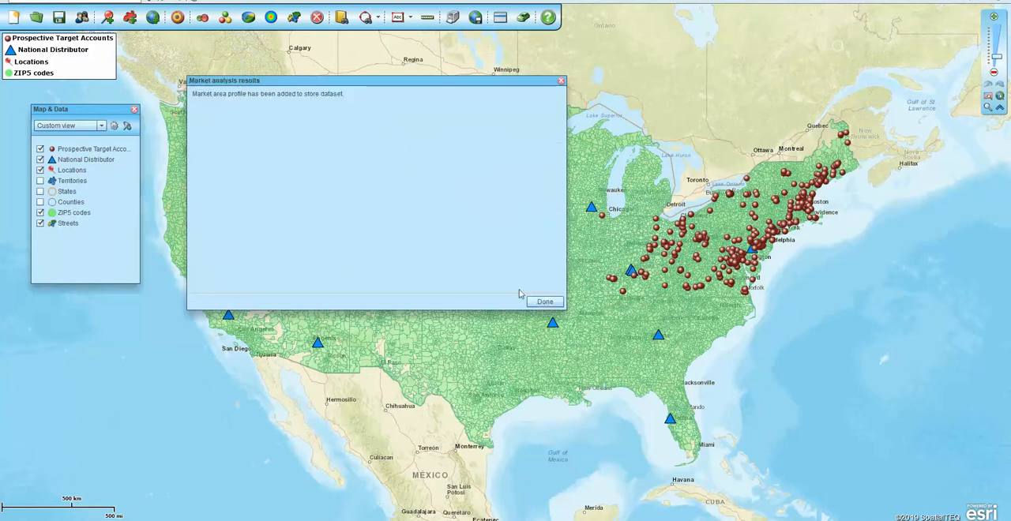
click(545, 301)
- Open the National Distributor data table and examine the Count and Sales: Total columns for each dealer
click(499, 22)
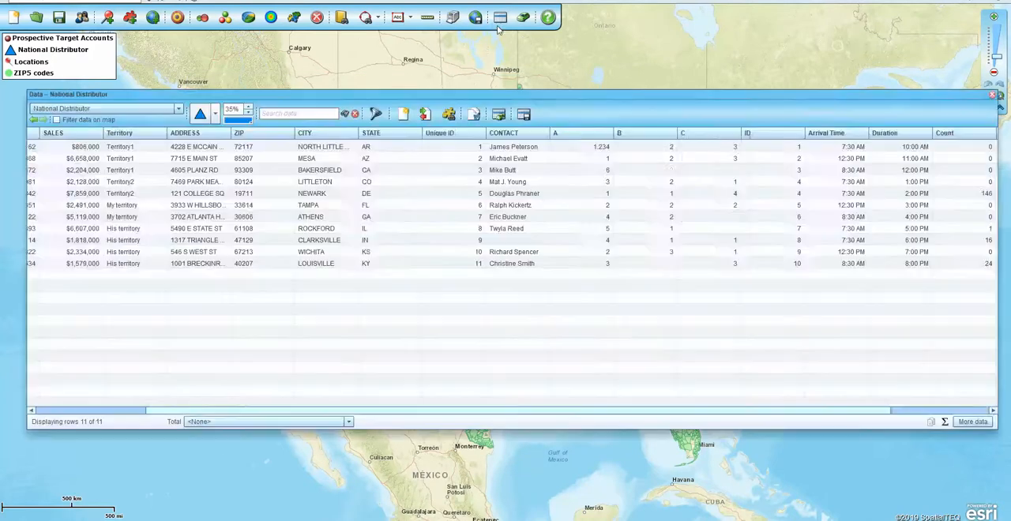
drag(552, 94, 541, 78)
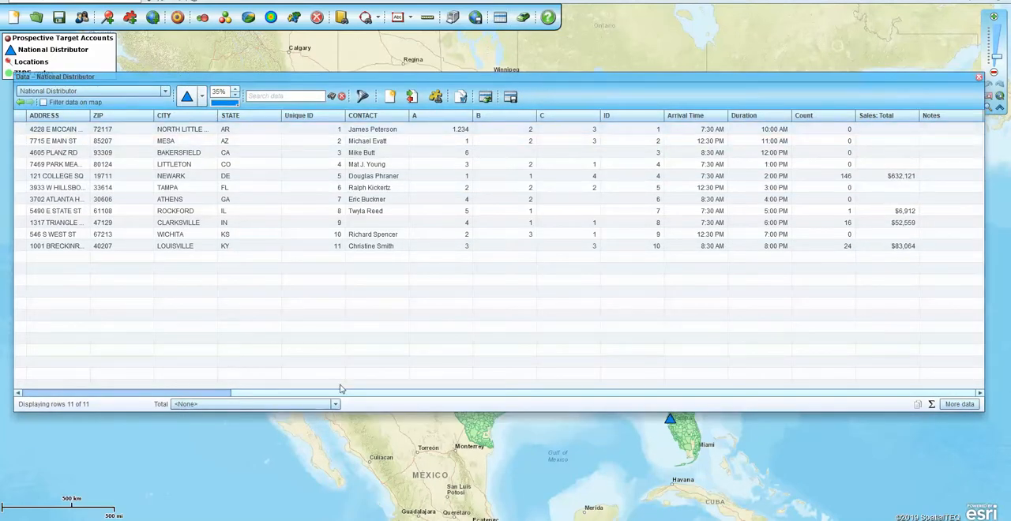
drag(341, 397, 80, 397)
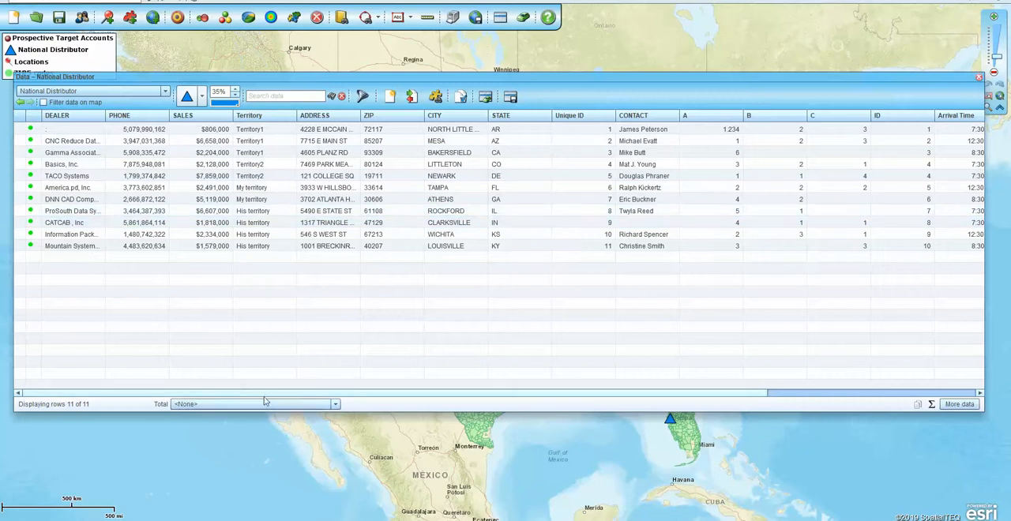
drag(300, 392, 539, 393)
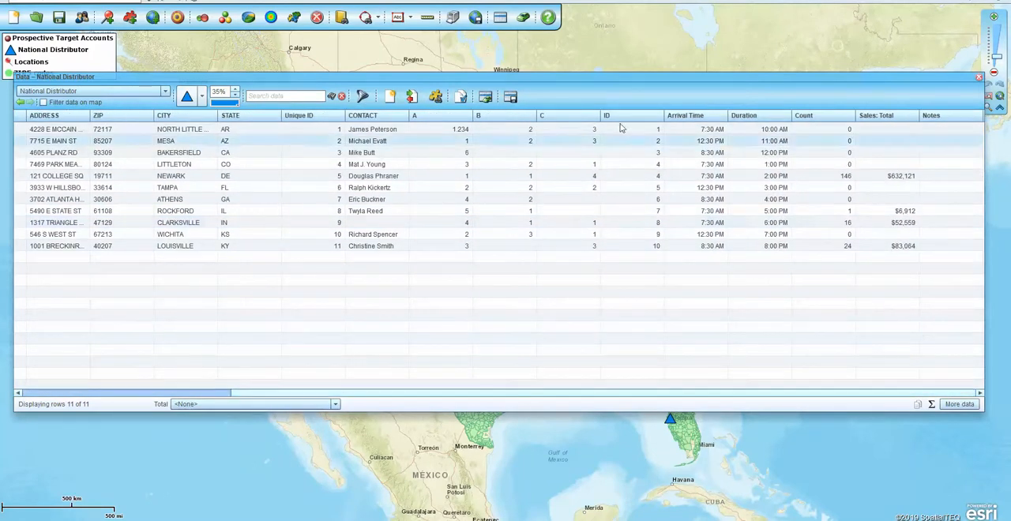
click(843, 213)
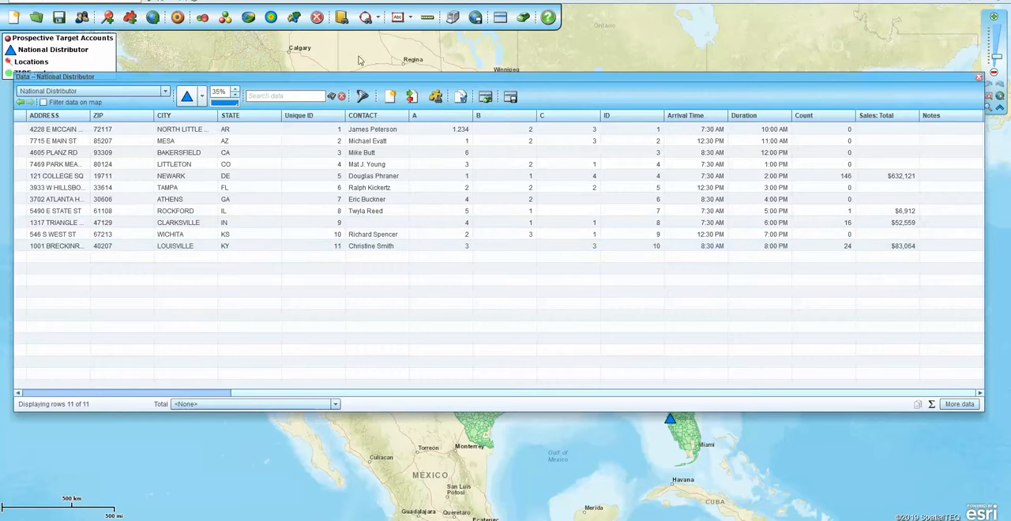
- Filter the National Distributor data to rows with Count > 0 and close the data table
click(360, 98)
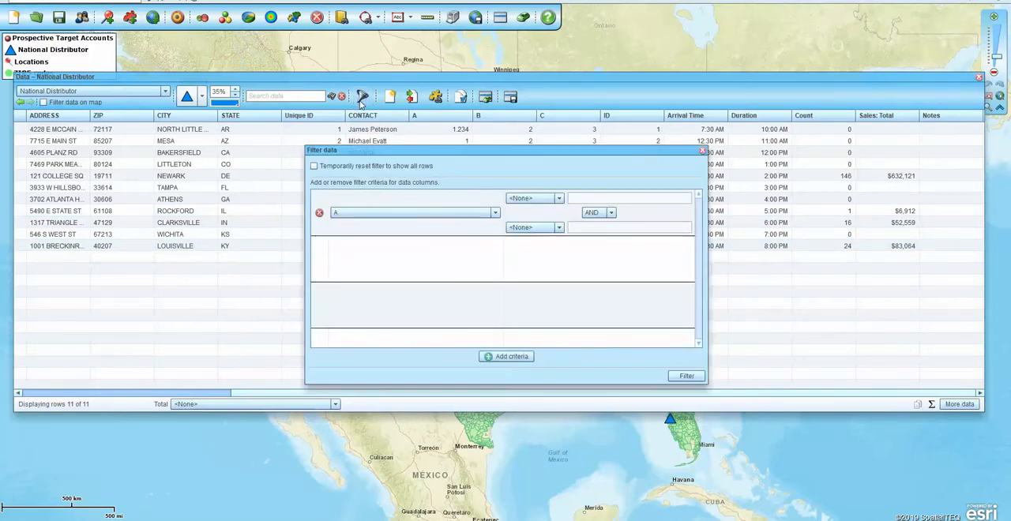
click(496, 212)
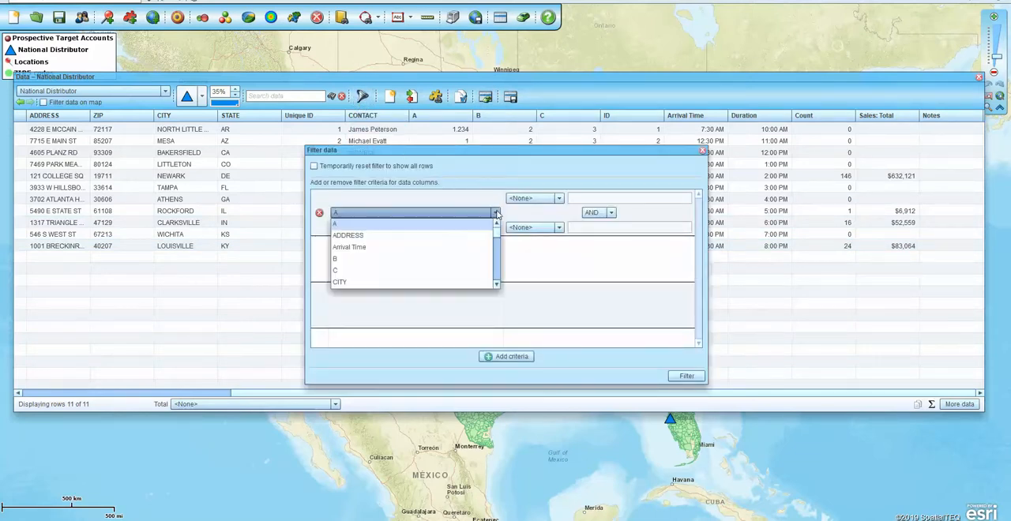
mouse_move(498, 233)
mouse_down()
mouse_move(499, 284)
mouse_move(502, 242)
mouse_up()
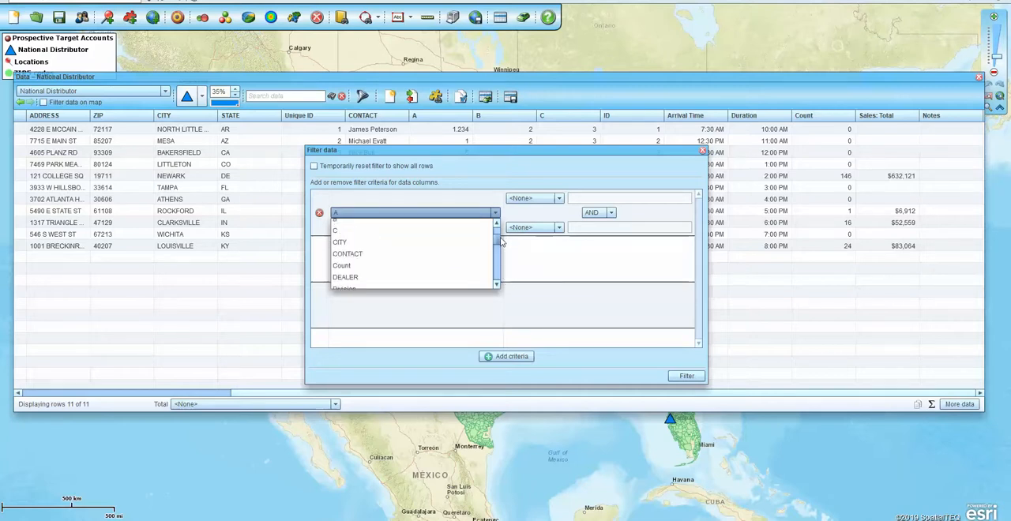
click(394, 265)
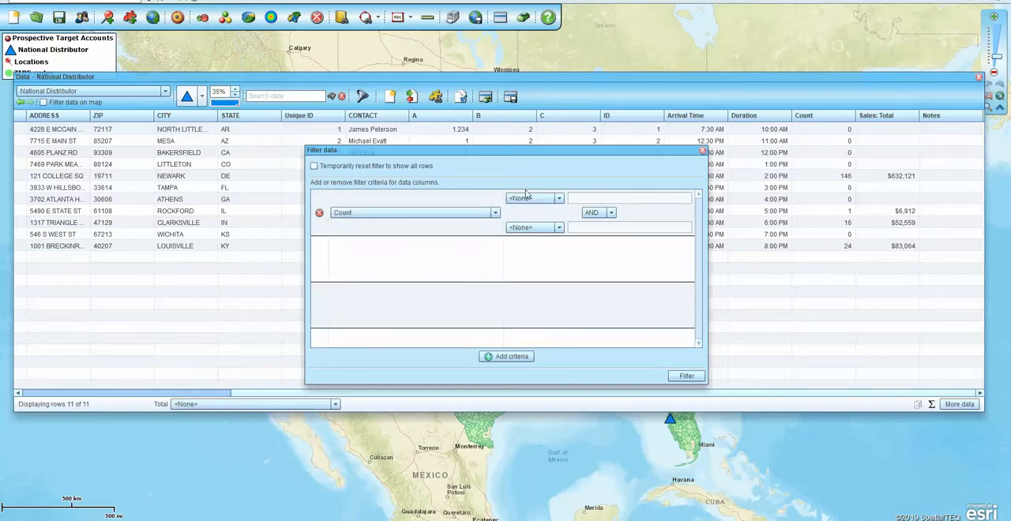
click(557, 199)
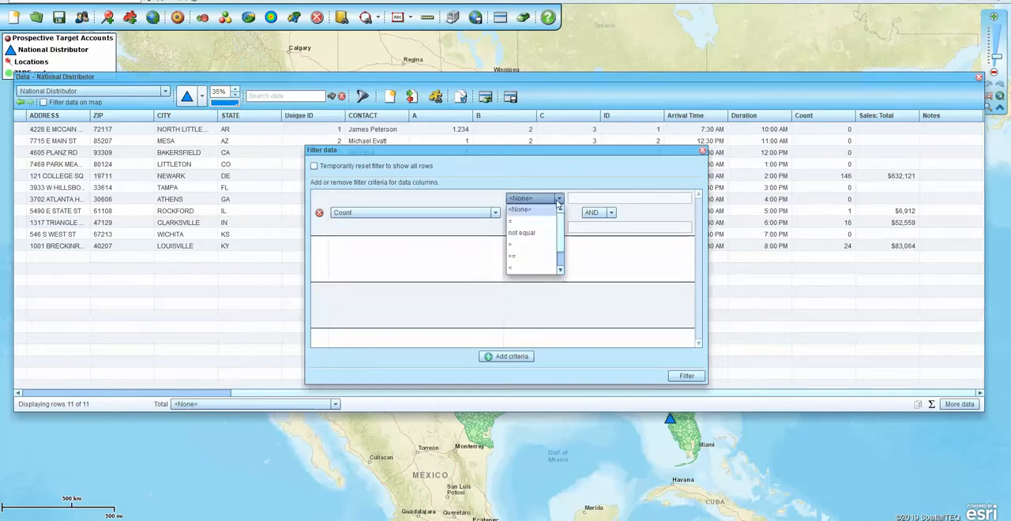
click(521, 244)
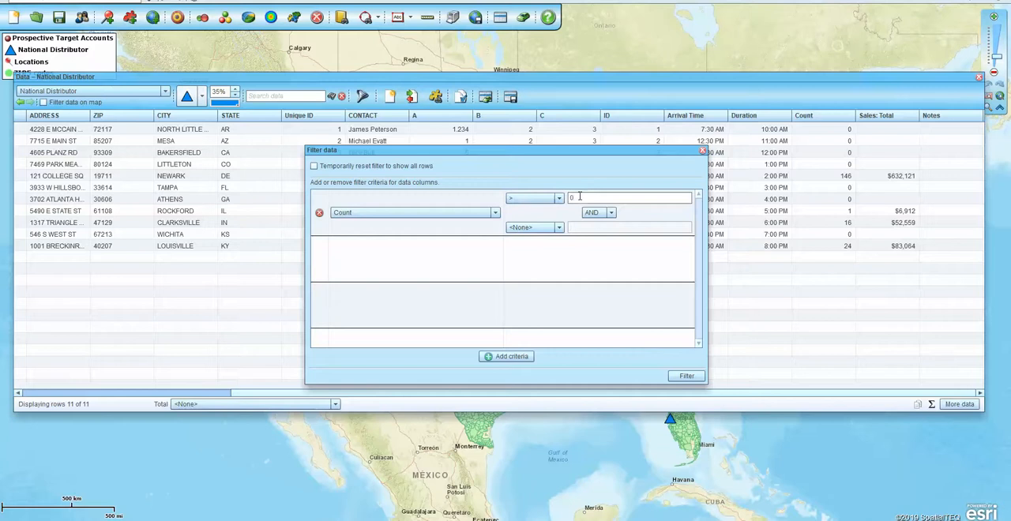
click(684, 377)
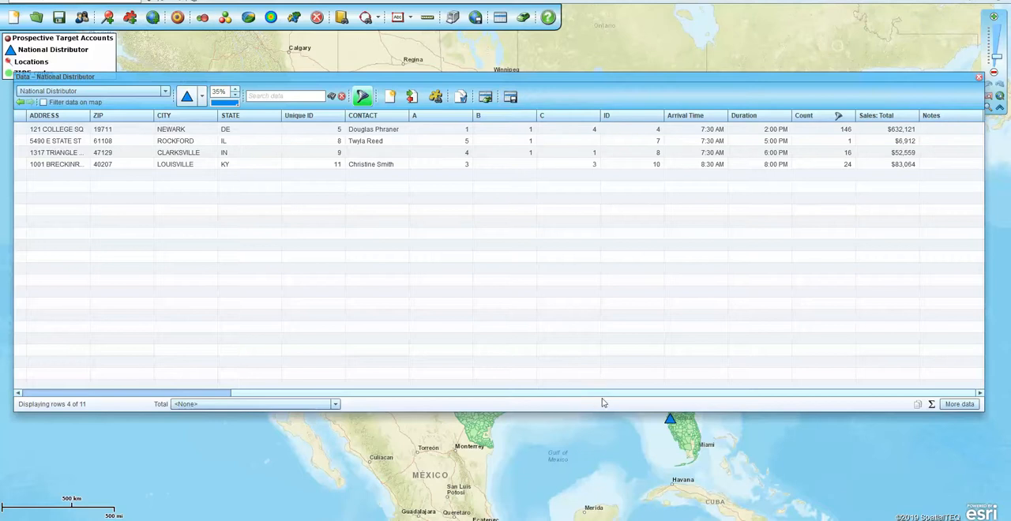
drag(605, 392, 377, 418)
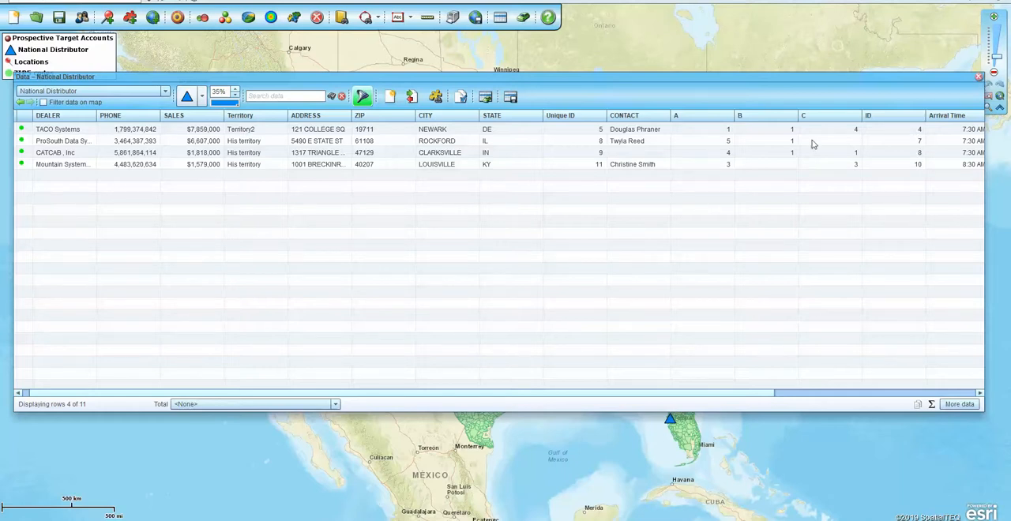
click(979, 78)
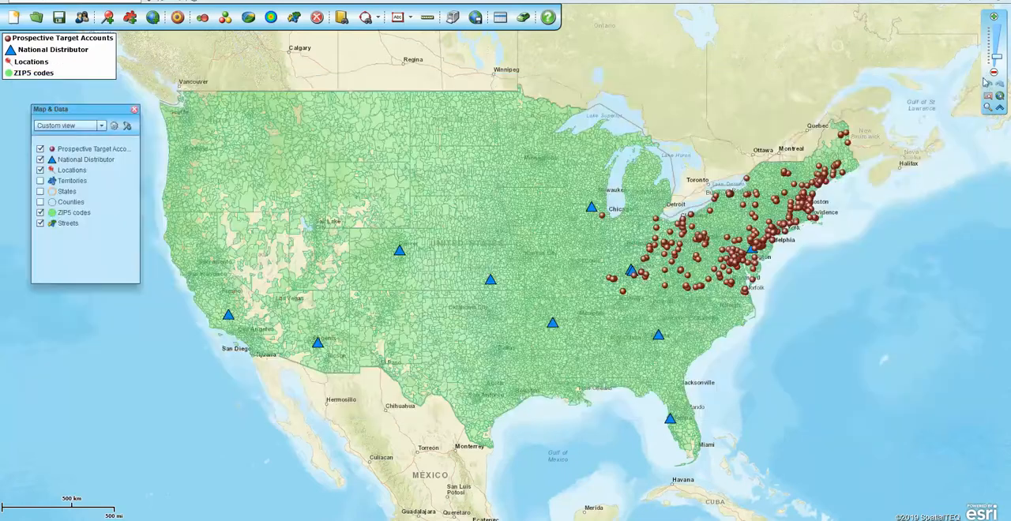